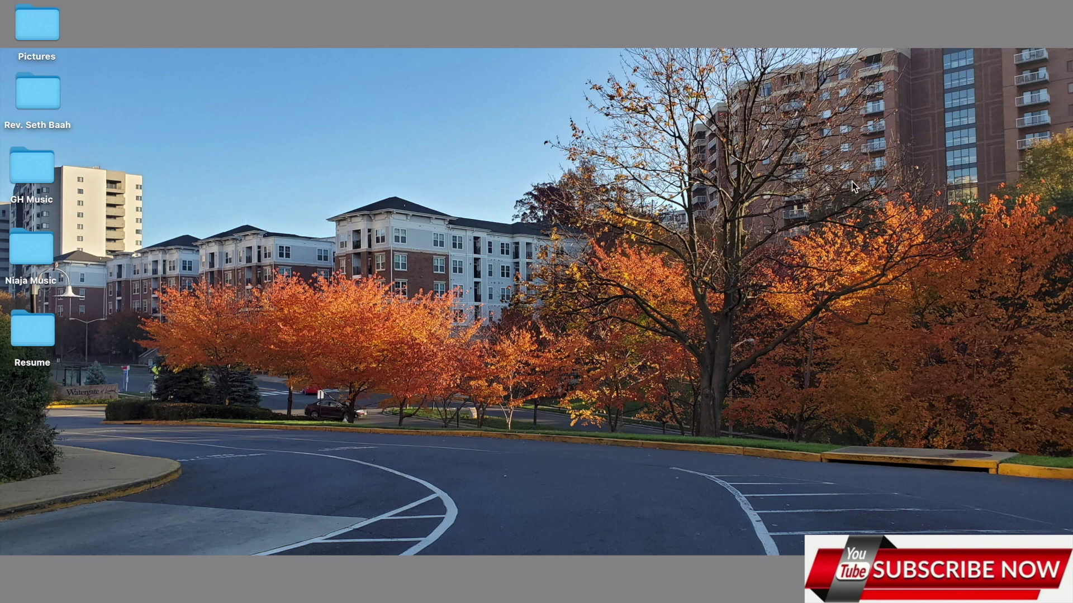
Launch Chrome from the Dock, maximize its window, and search Google for 'signal app'.
mouse_move(1065, 233)
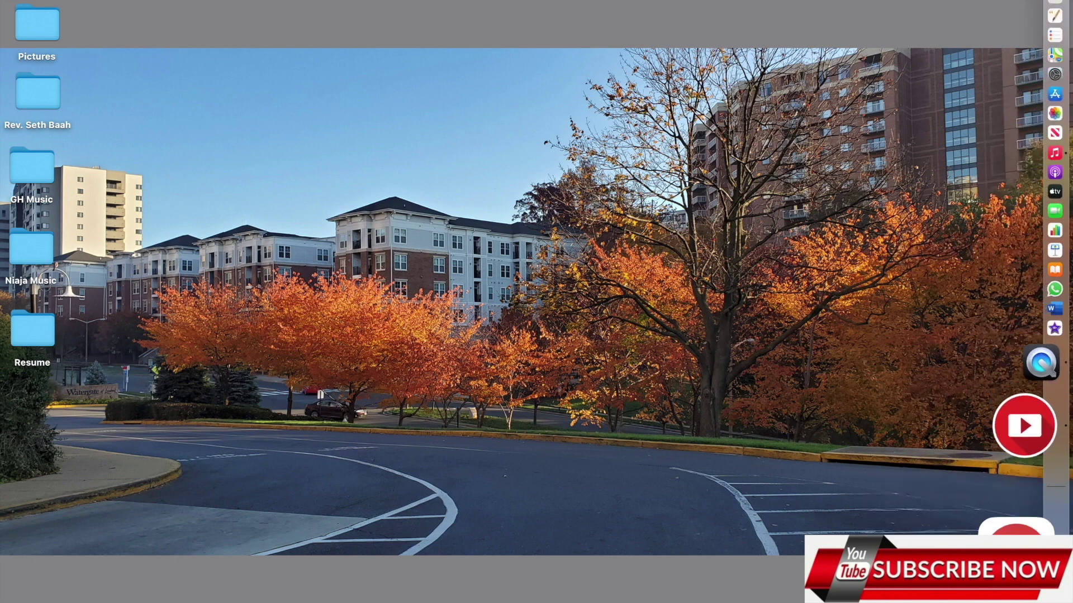
left_click(1024, 426)
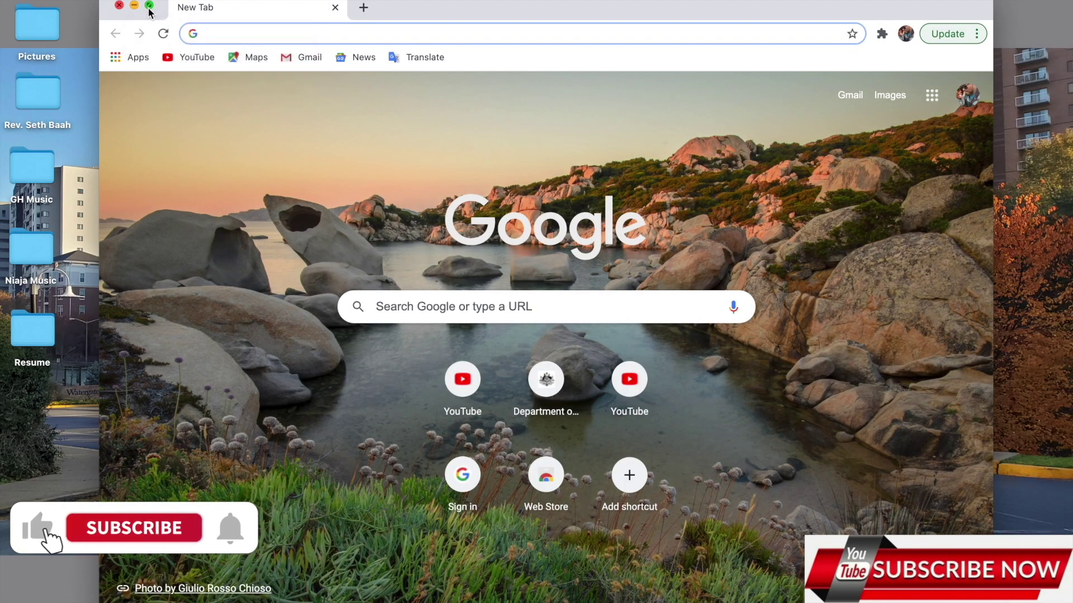
left_click(149, 7)
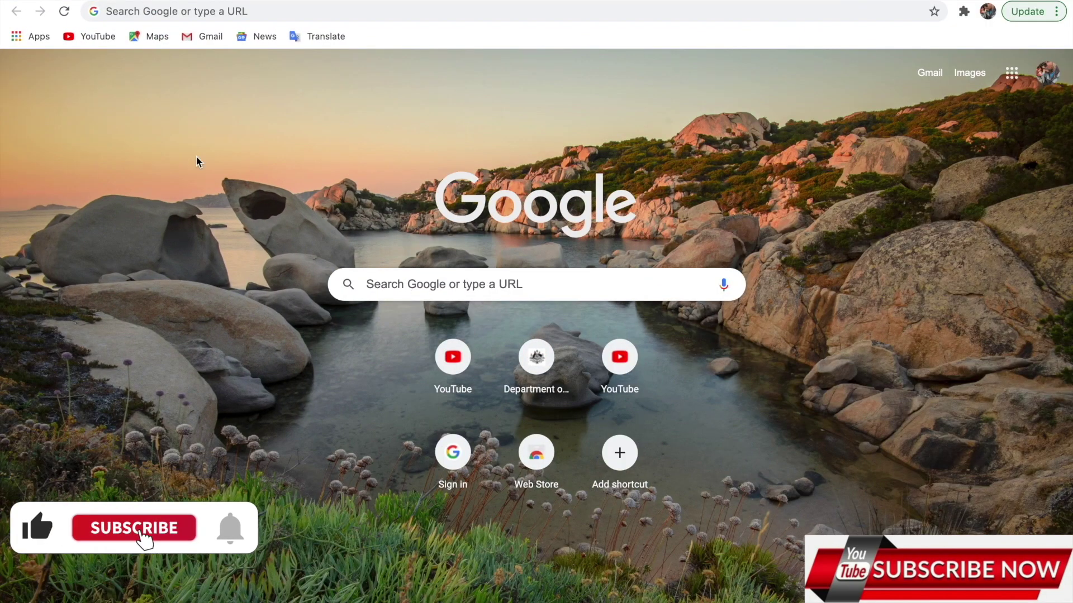
left_click(283, 6)
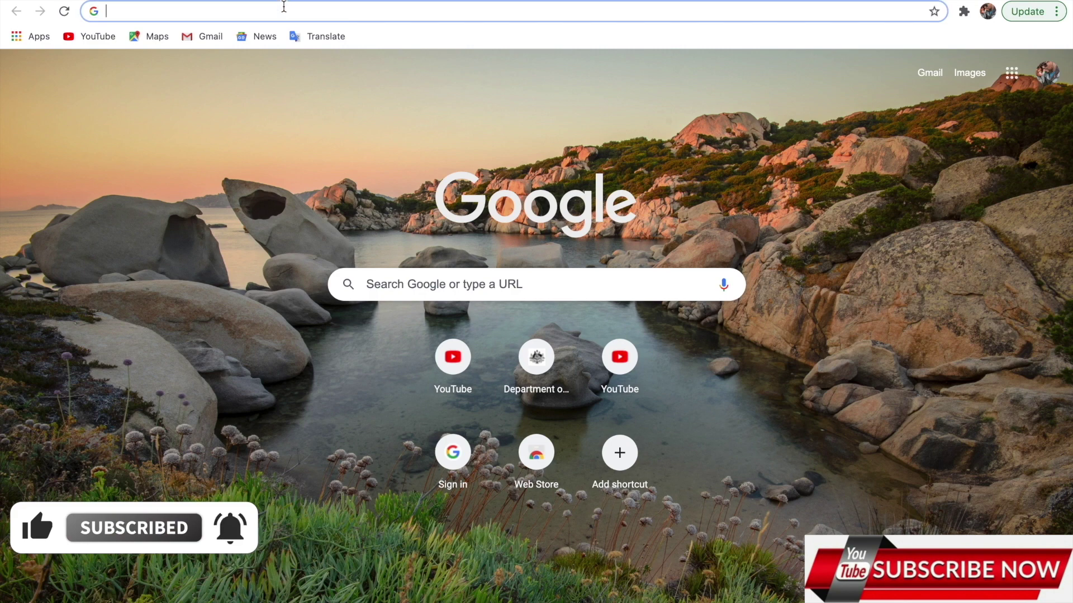
type("signal ")
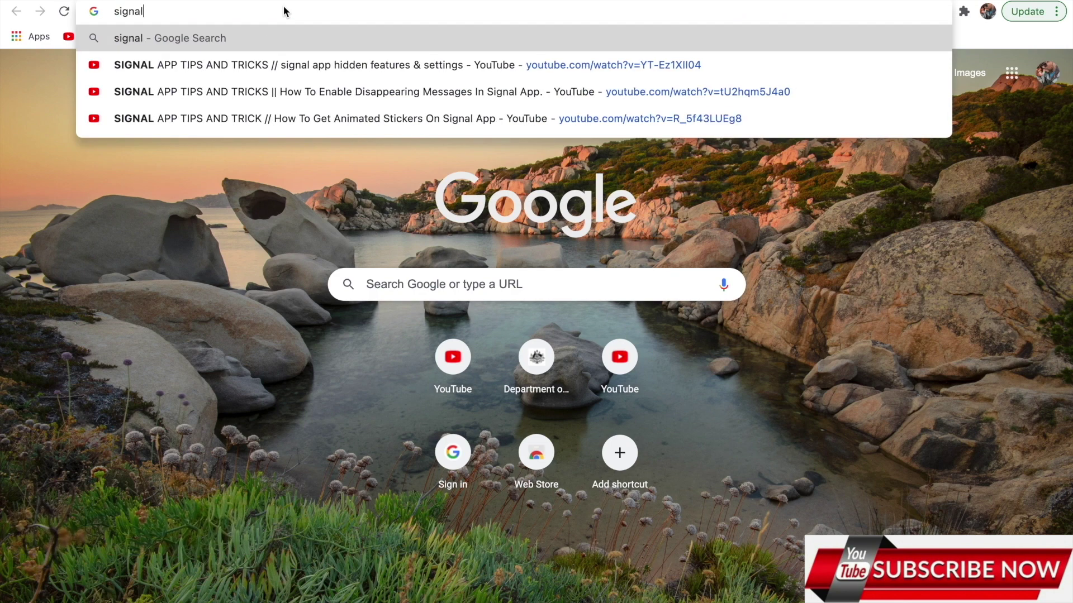
type("app")
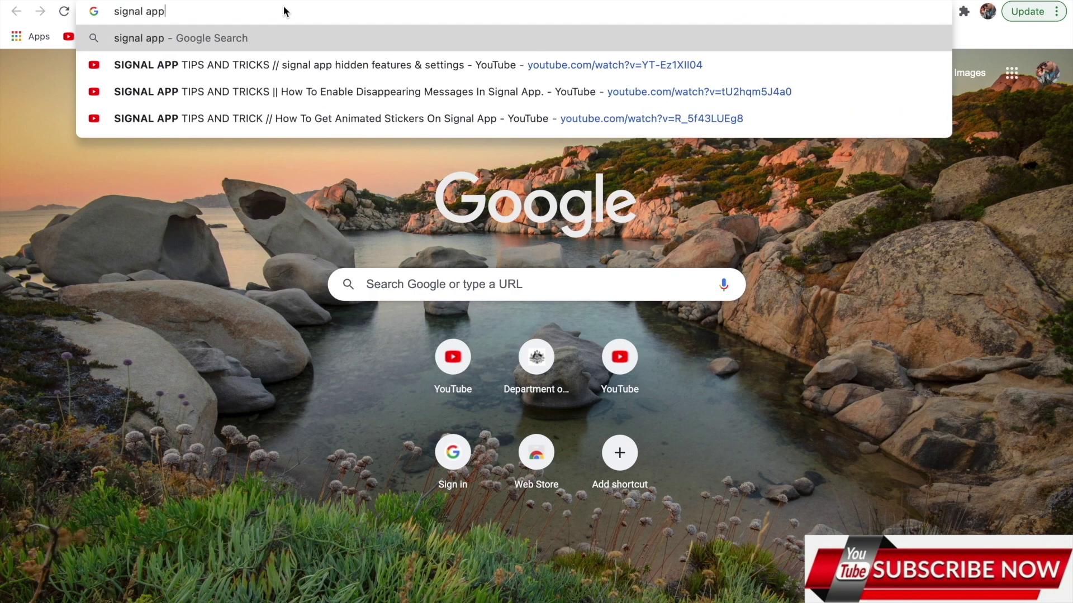
key("Return")
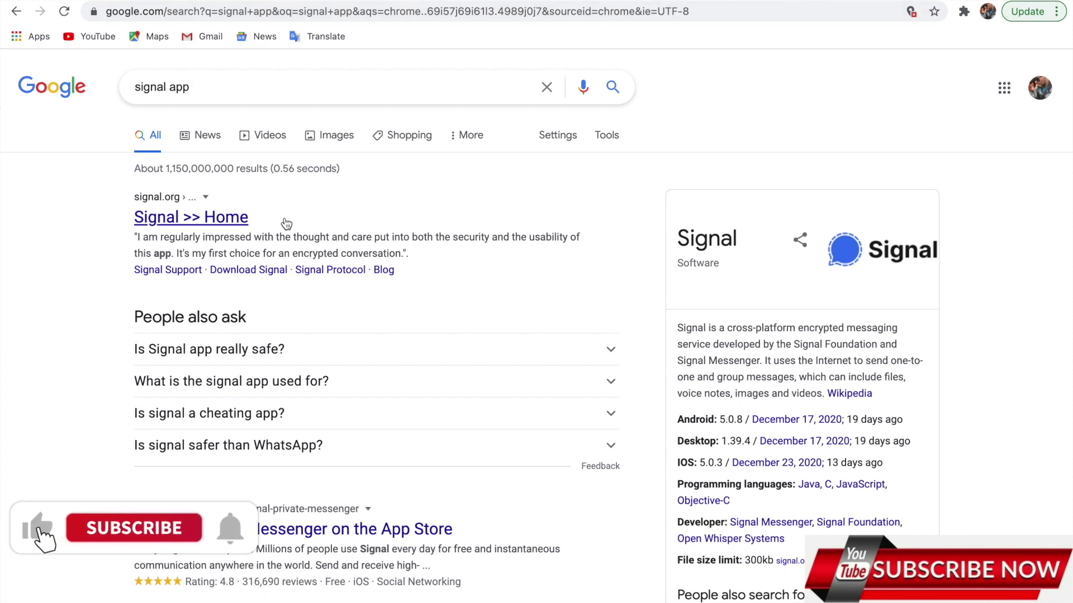
Scroll the signal.org home page to its footer and open the Signal for Mac download page.
scroll(280, 307, "down", 5)
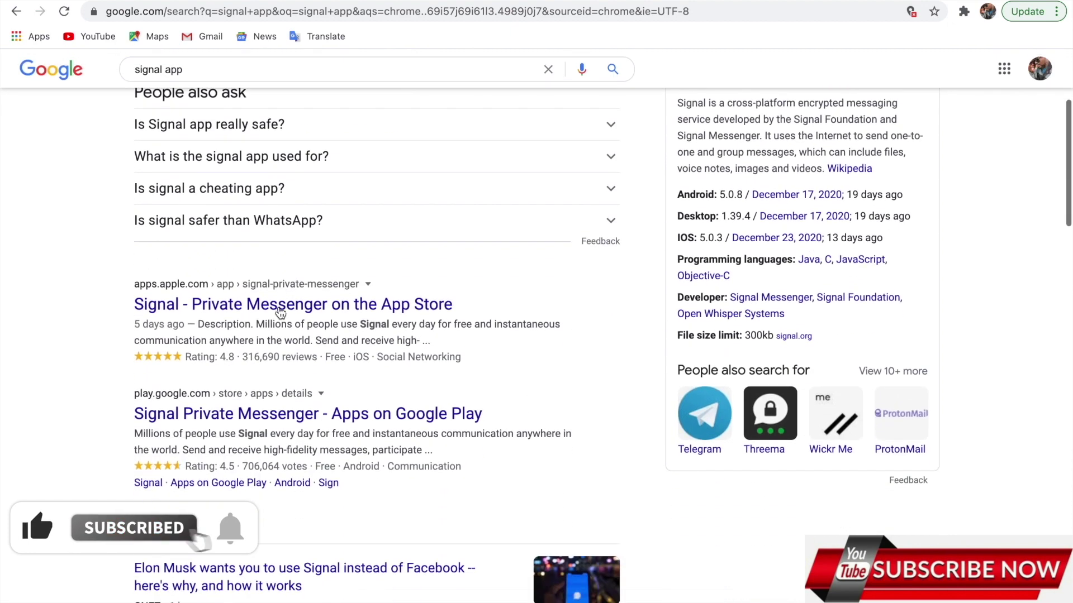
scroll(280, 313, "up", 5)
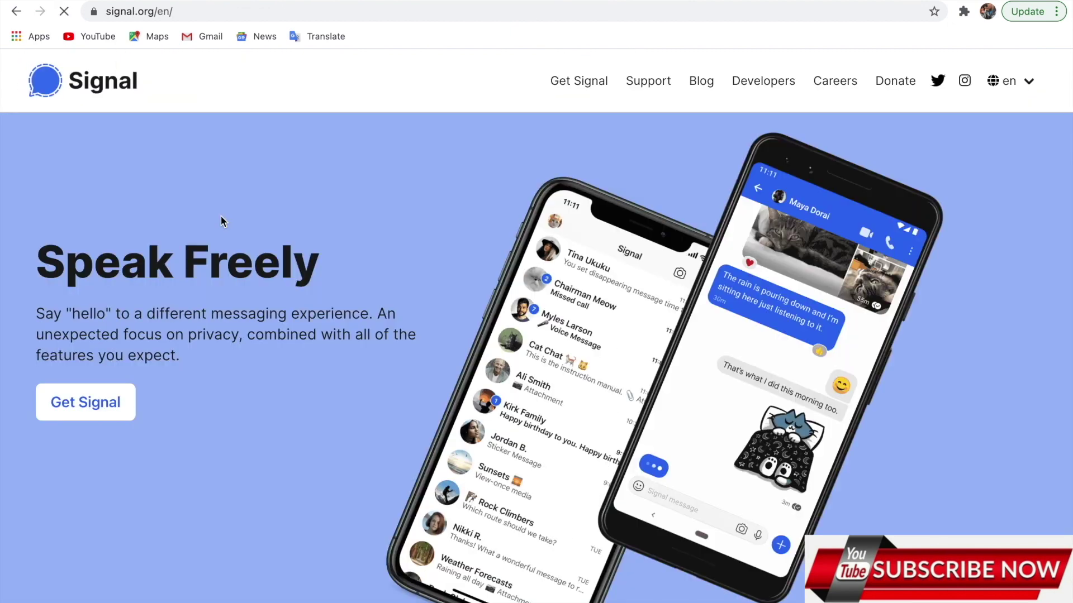
scroll(575, 334, "down", 20)
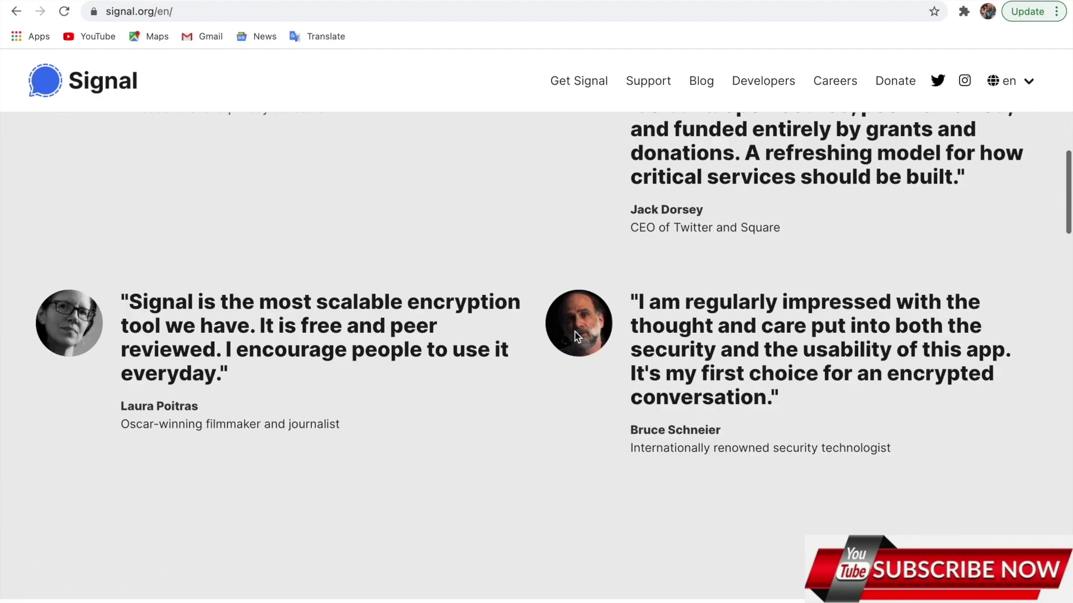
scroll(575, 335, "down", 15)
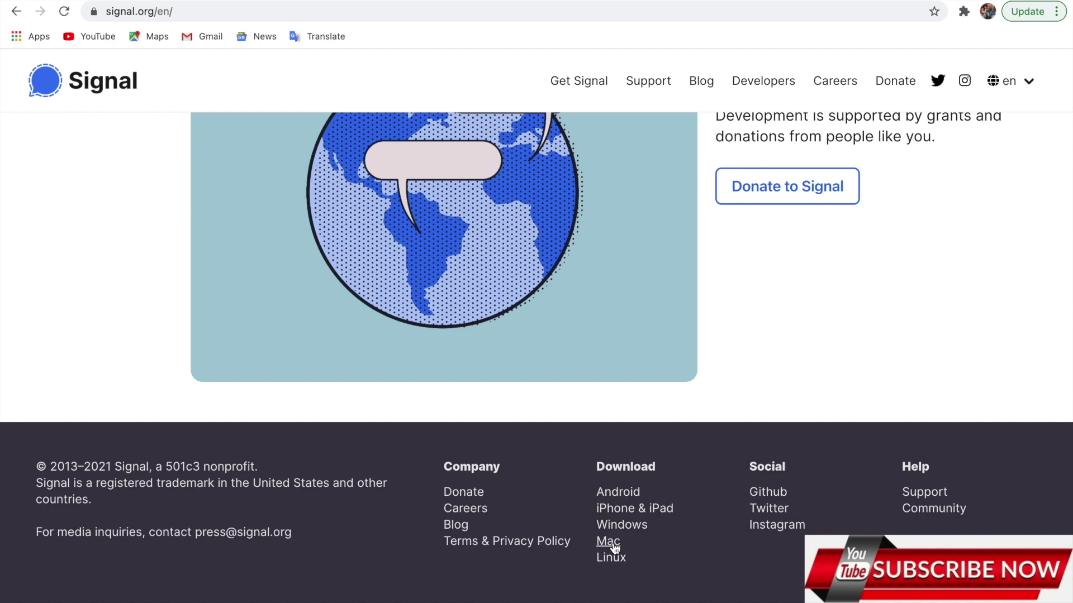
left_click(609, 542)
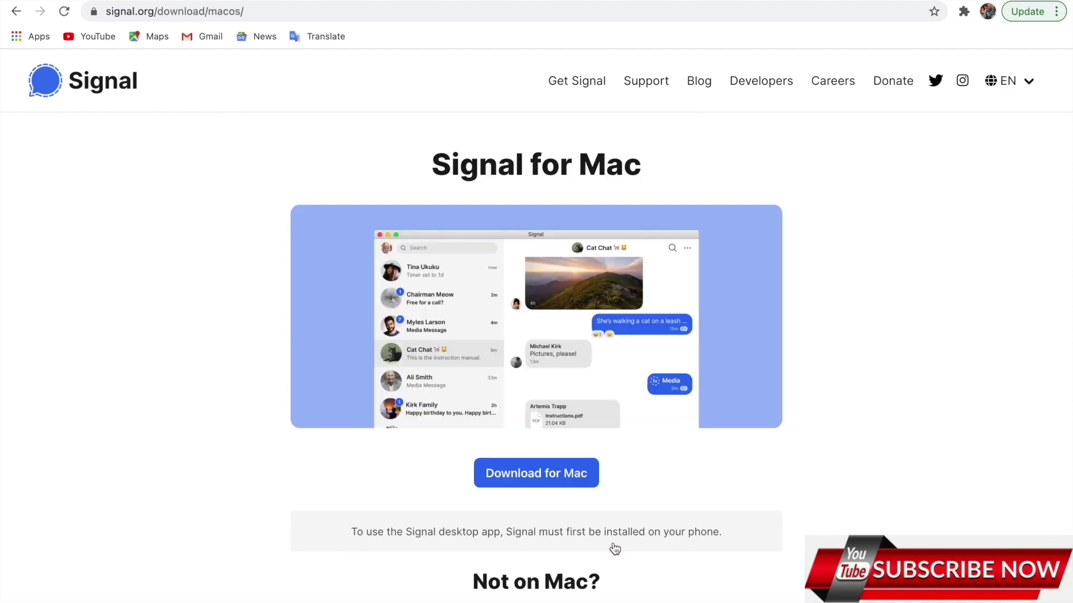
Download the signal-desktop-mac-1.39.5.dmg installer from the Signal for Mac page.
scroll(614, 549, "down", 1)
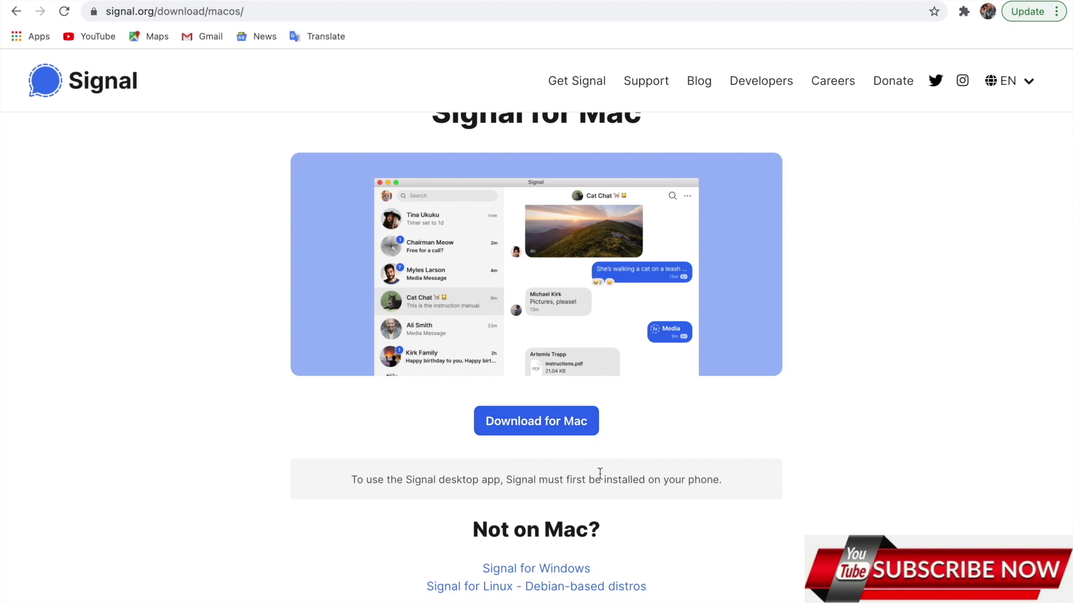
scroll(599, 473, "down", 4)
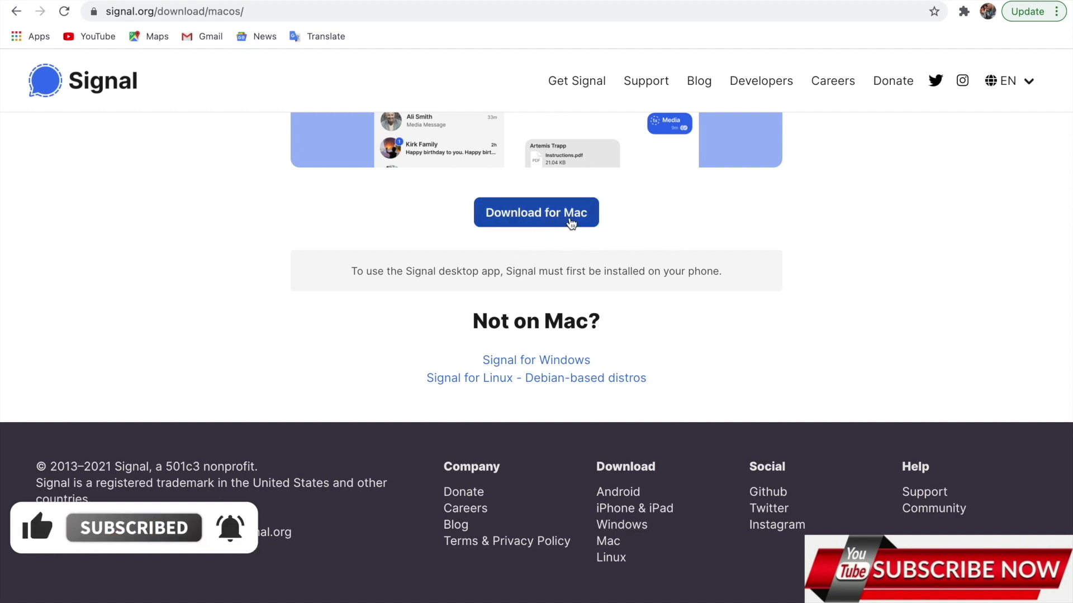
left_click(573, 223)
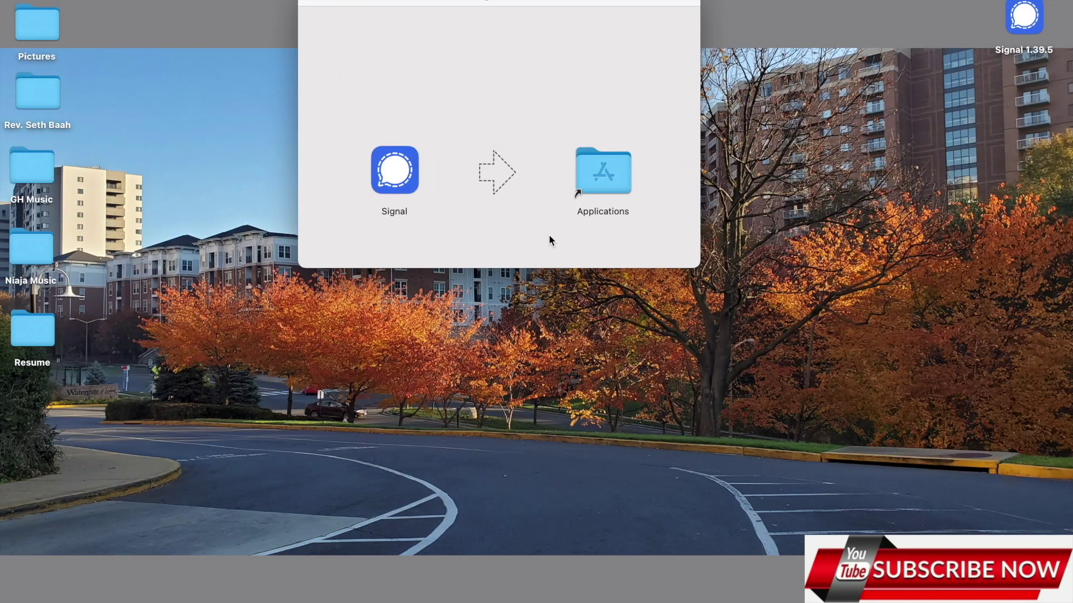
Drag the Signal icon onto the Applications folder, then close the 1.39.5 installer window.
left_click(394, 171)
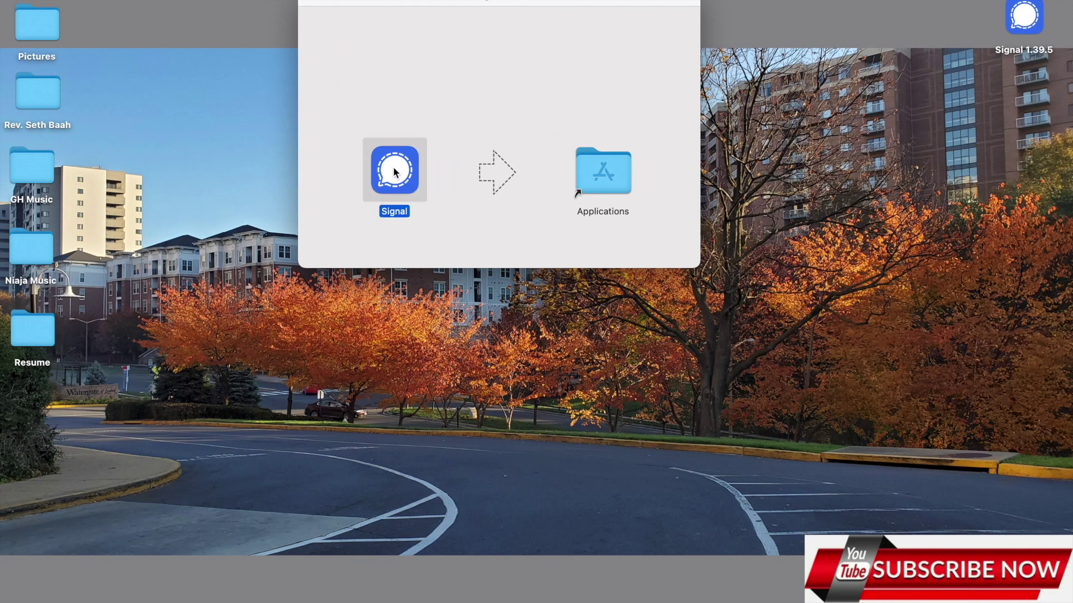
left_click_drag(394, 171, 598, 175)
left_click(311, 4)
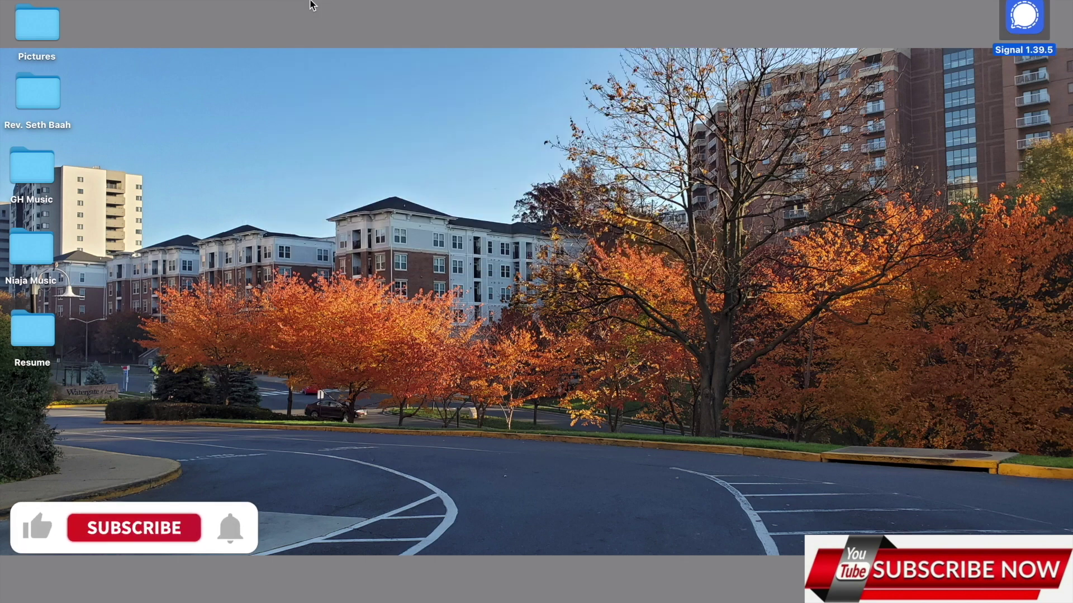
Start Signal from the Launchpad app grid.
mouse_move(1068, 262)
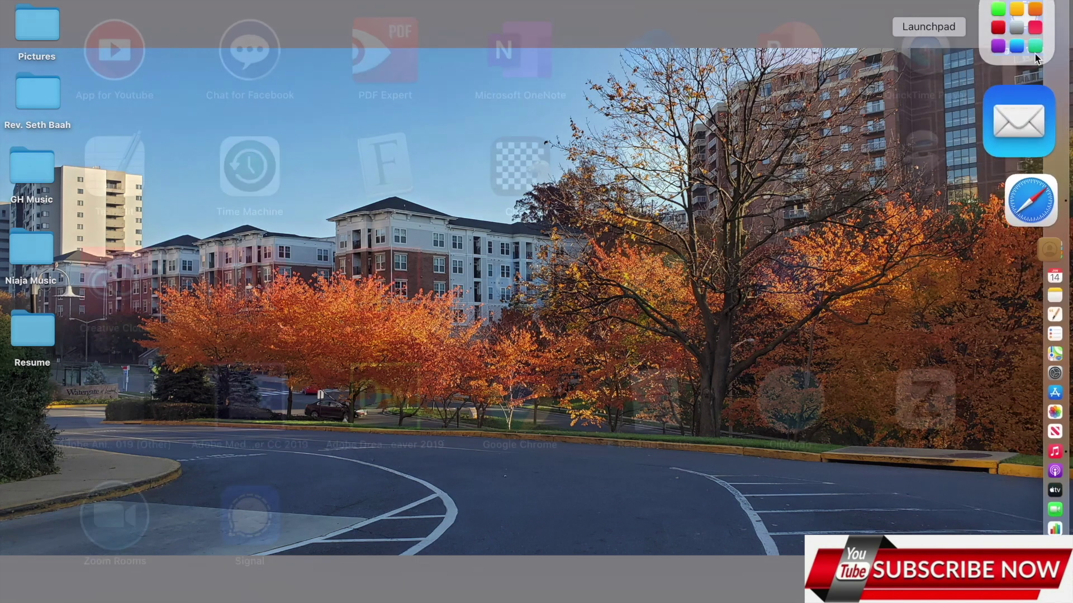
left_click(1035, 53)
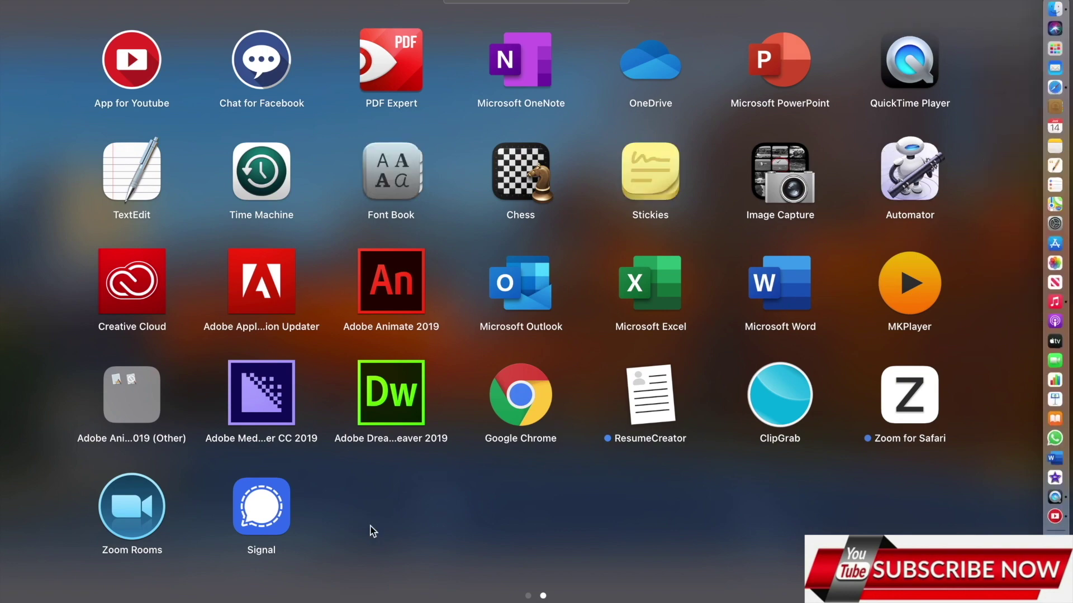
left_click(252, 522)
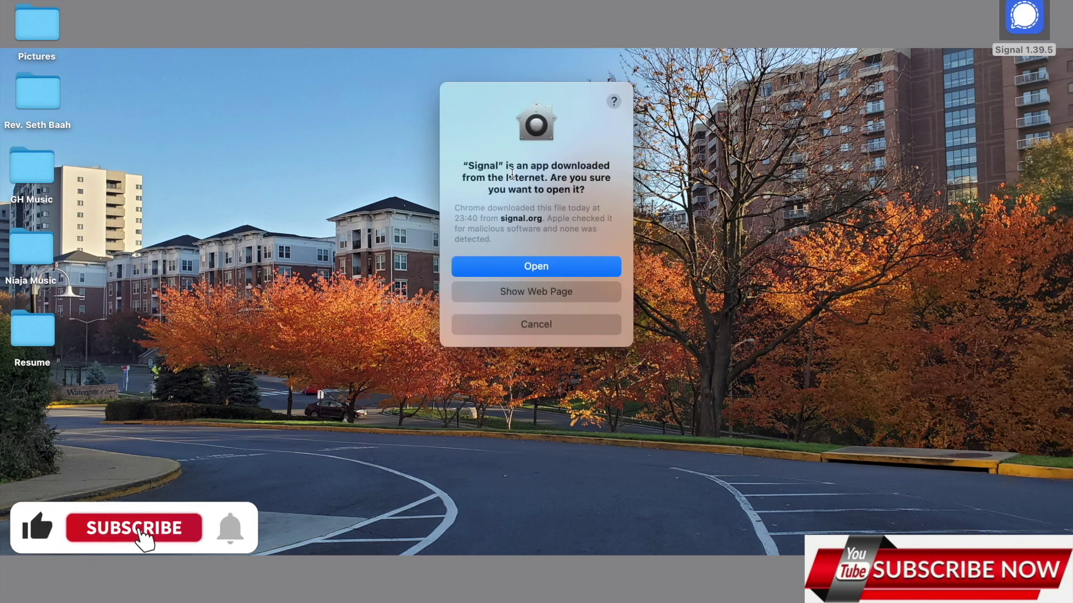
Allow the Internet-downloaded Signal app to open and bring up its QR-code linking screen.
left_click(535, 268)
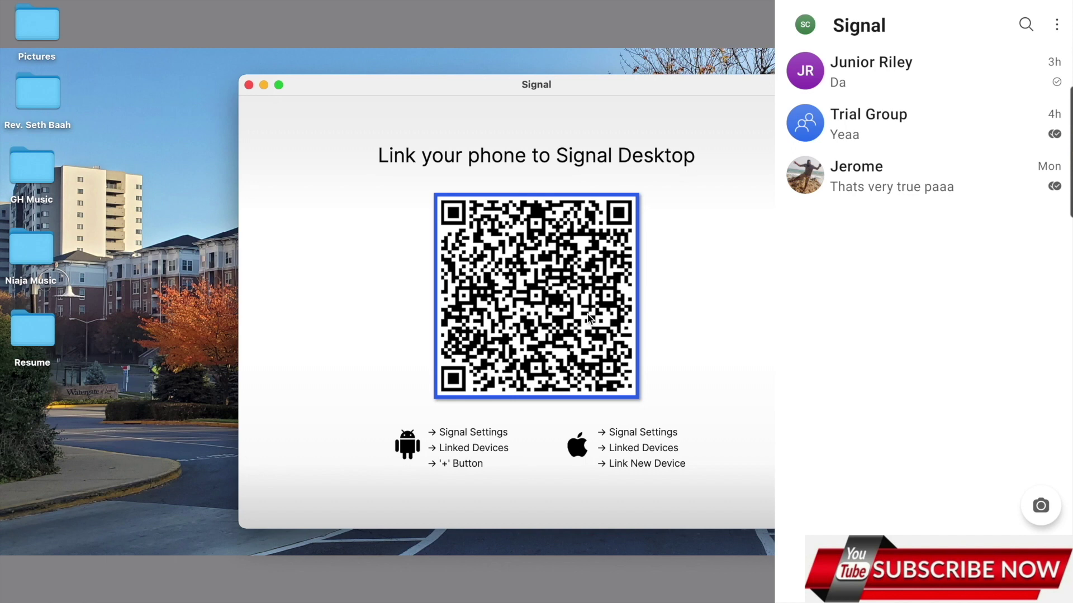
left_click(1056, 24)
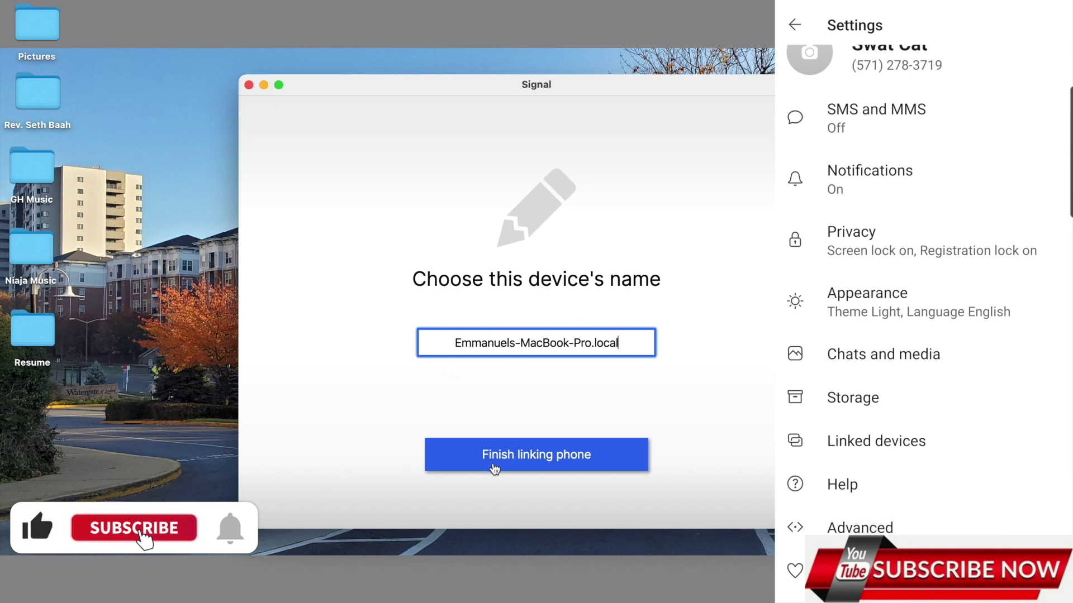
Finish linking the phone after scanning the QR code, syncing the contact list.
left_click(532, 462)
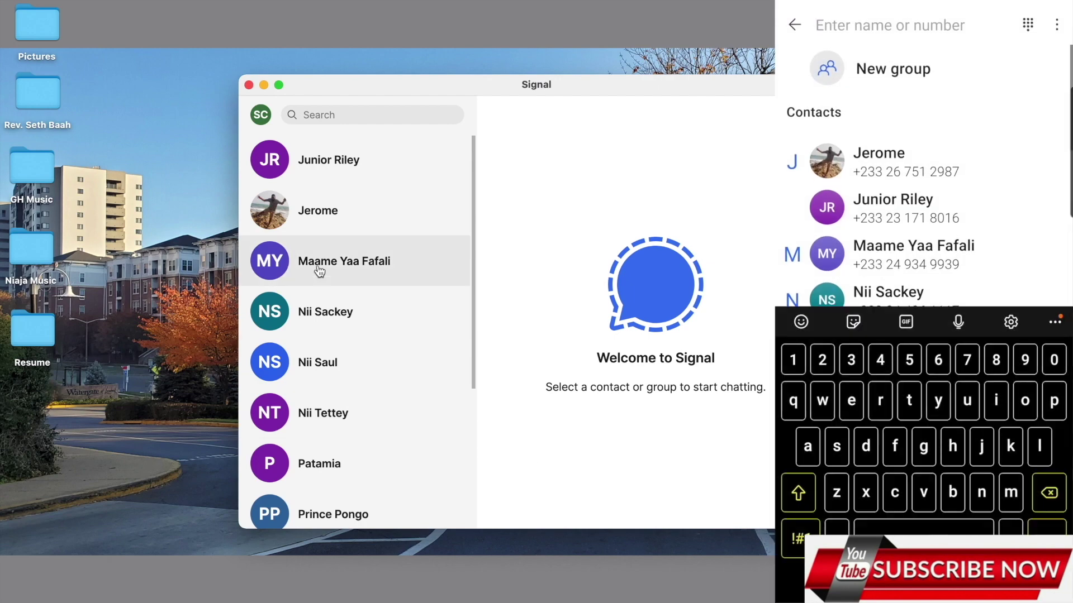
Maximize the Signal window and open the Note to Self conversation.
left_click(279, 84)
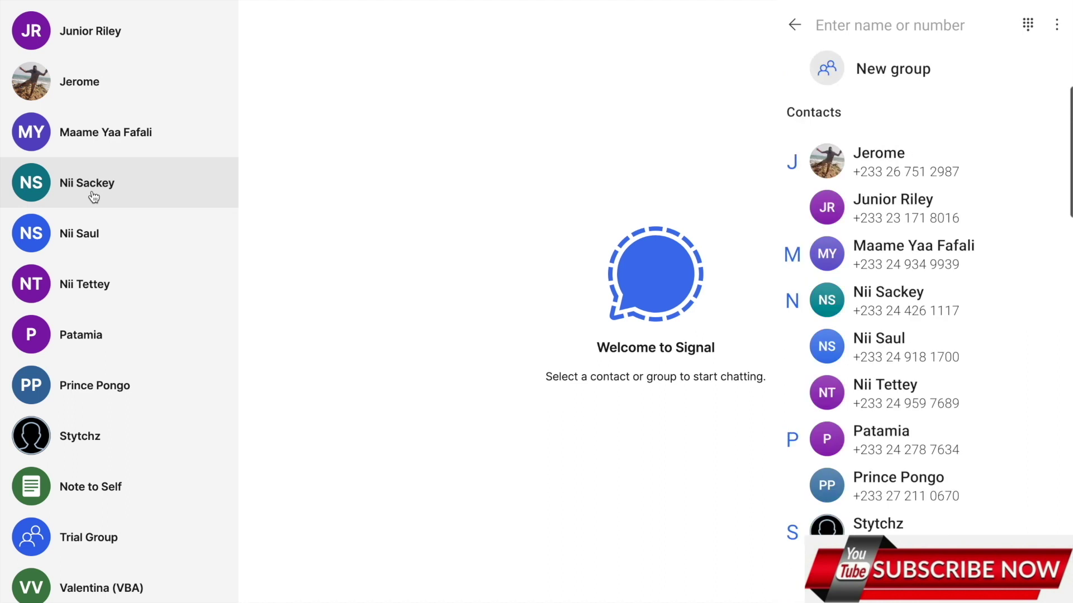
left_click(89, 489)
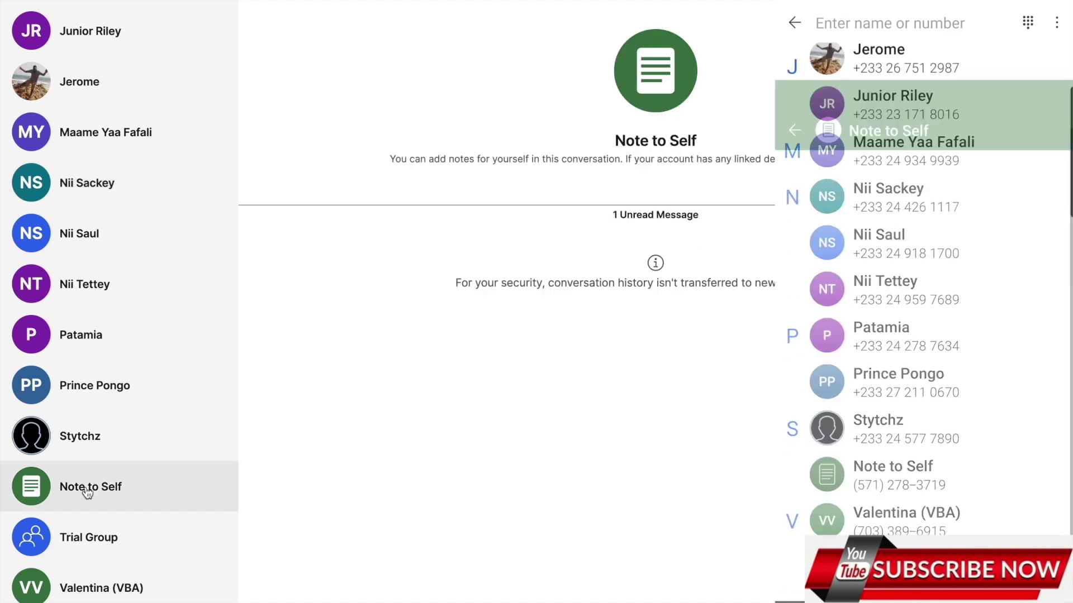